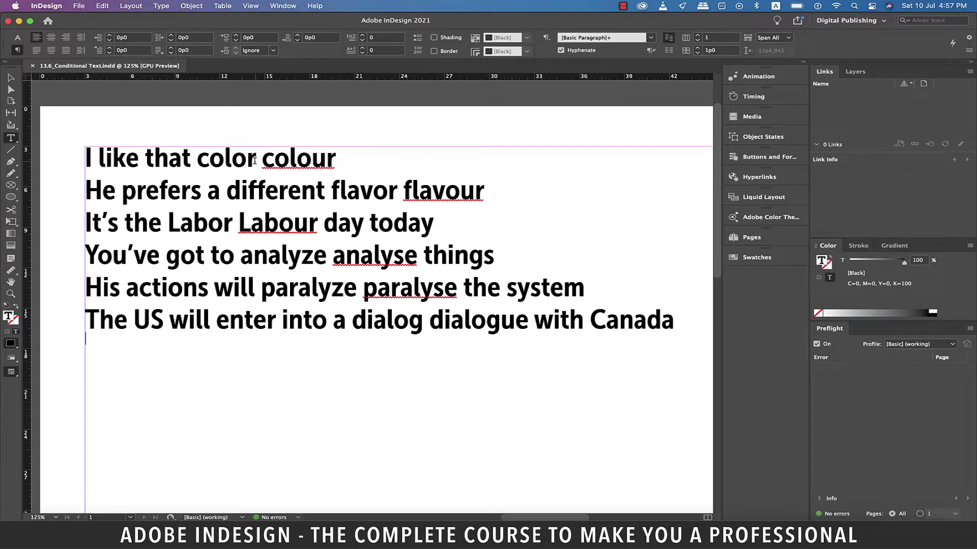
Select 'color' and then 'colour' in the text, then clear the selection
drag(254, 161, 203, 160)
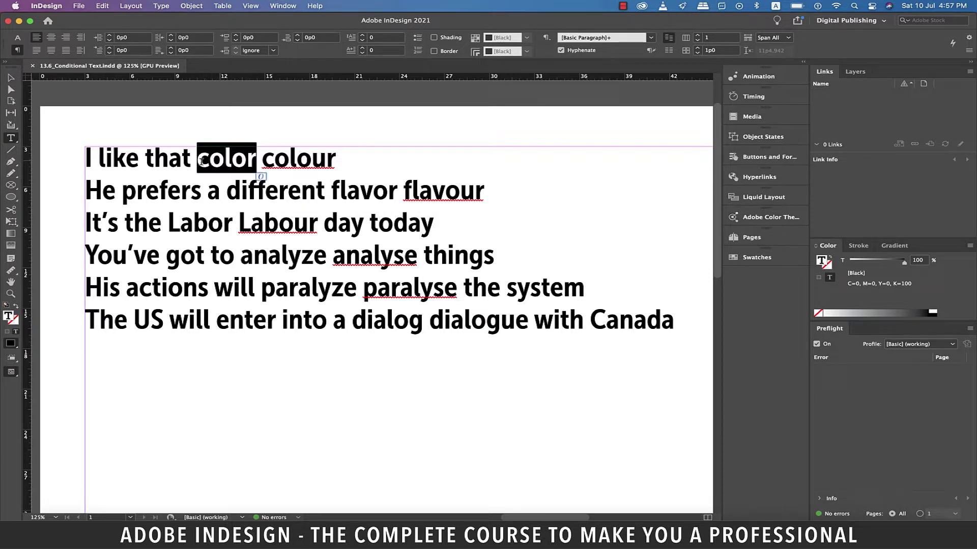
drag(262, 161, 346, 164)
click(359, 204)
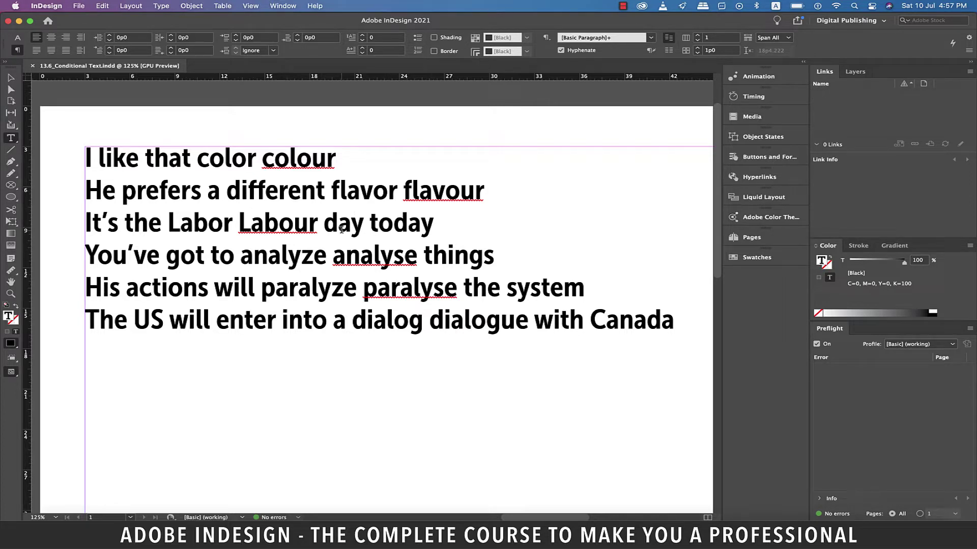
scroll(342, 230, right, 1)
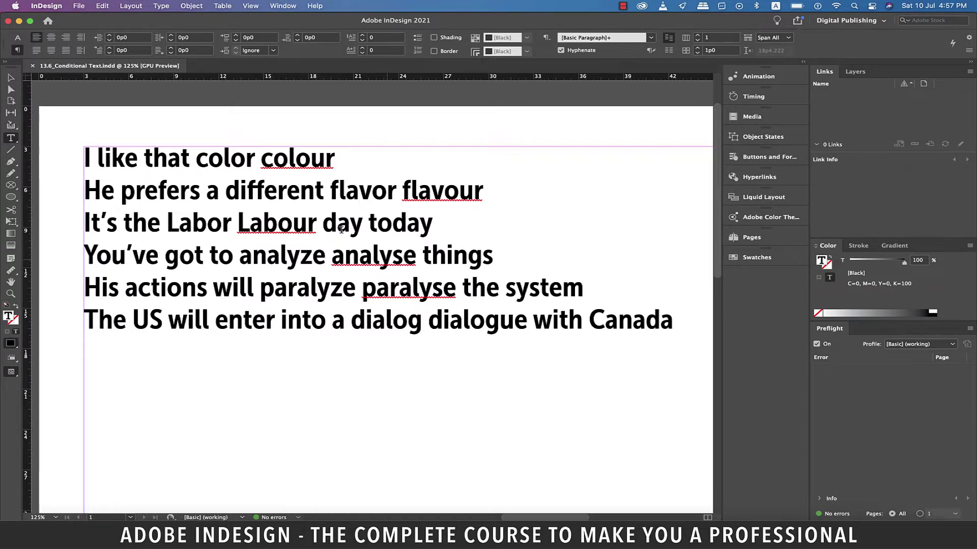
Open the Conditional Text panel, place it beside the text, and deselect the frame
key(Escape)
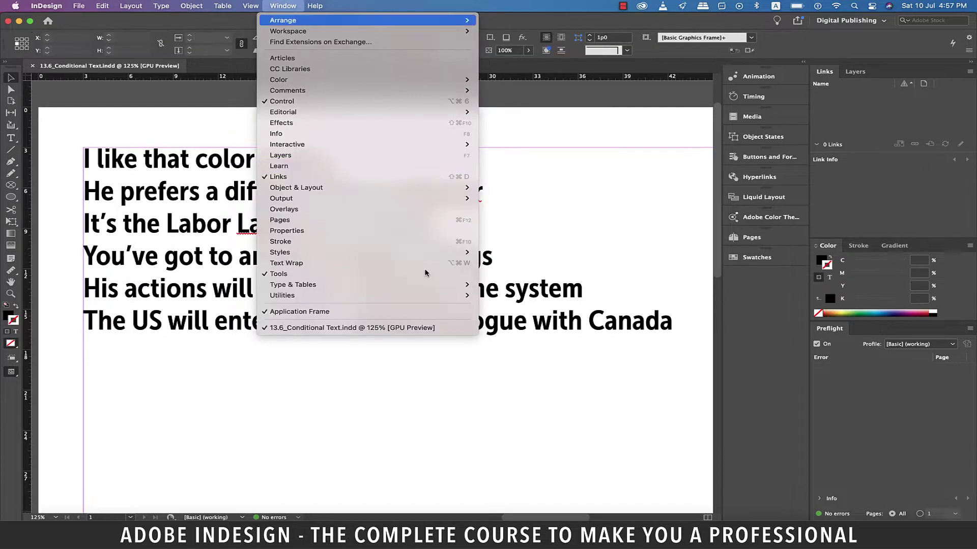
mouse_move(449, 285)
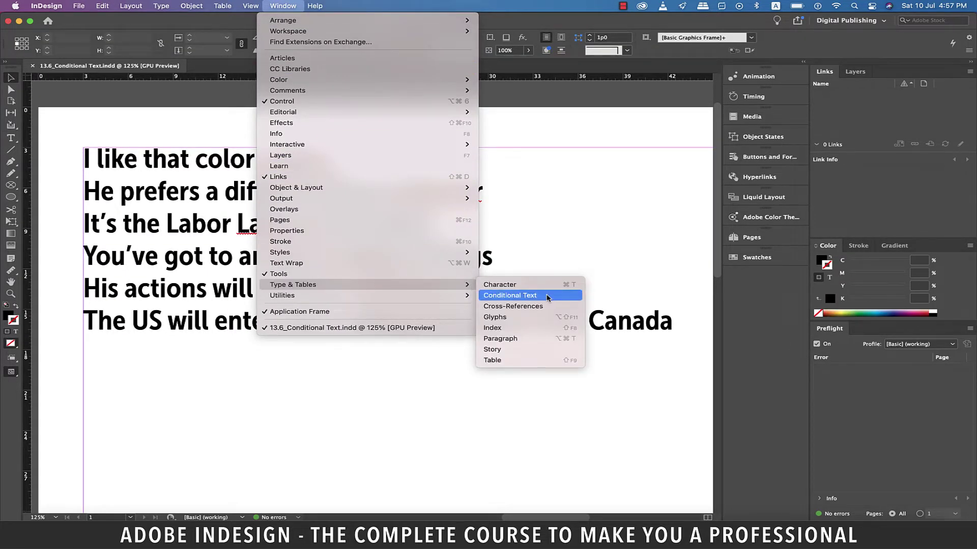
click(547, 296)
drag(526, 175, 693, 125)
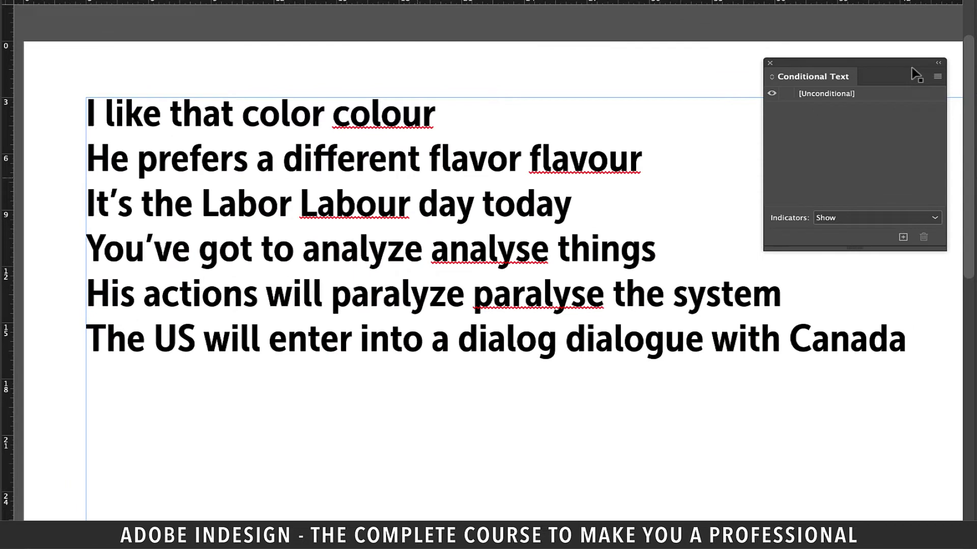
click(610, 55)
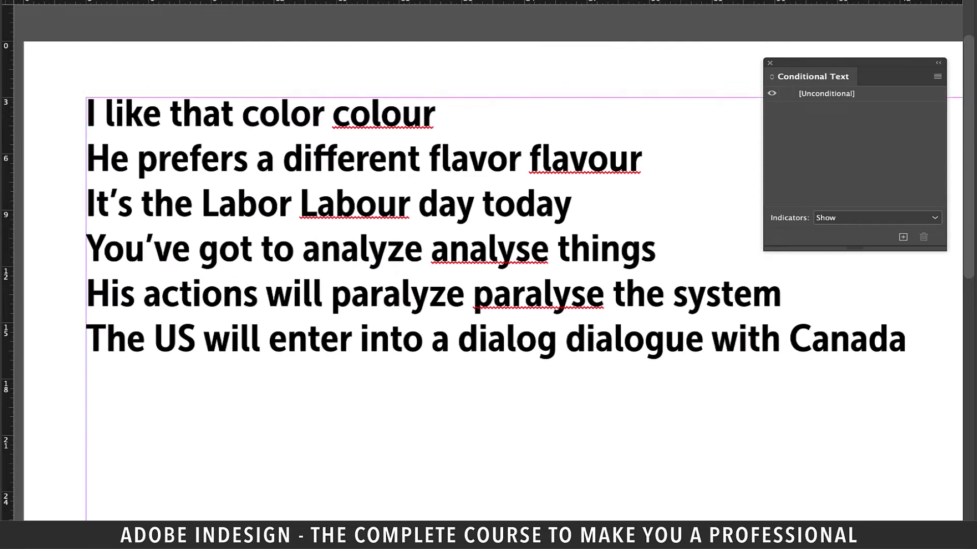
With 'color' selected, add a 'US Spelling' condition using a Wavy Light Blue Underline indicator
drag(325, 116, 244, 116)
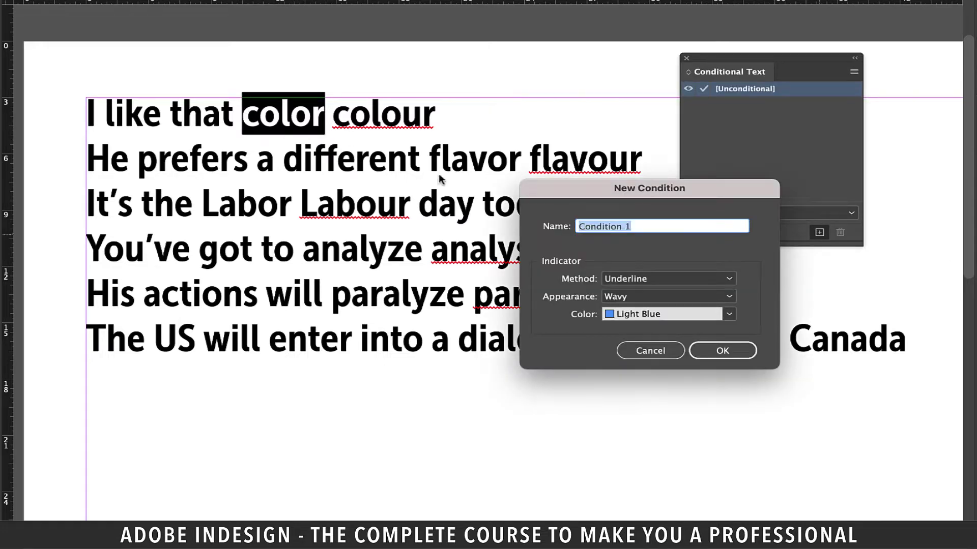
text(US S)
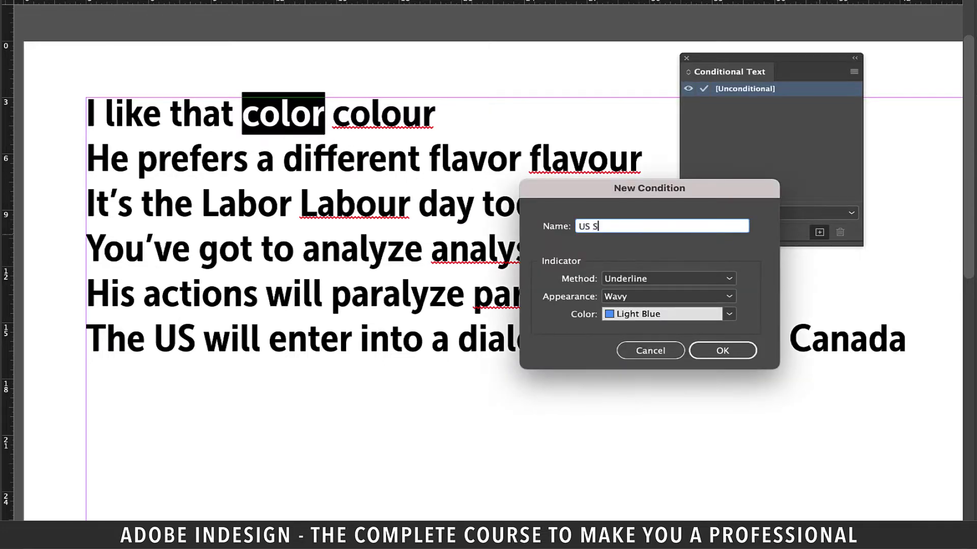
text(pelling)
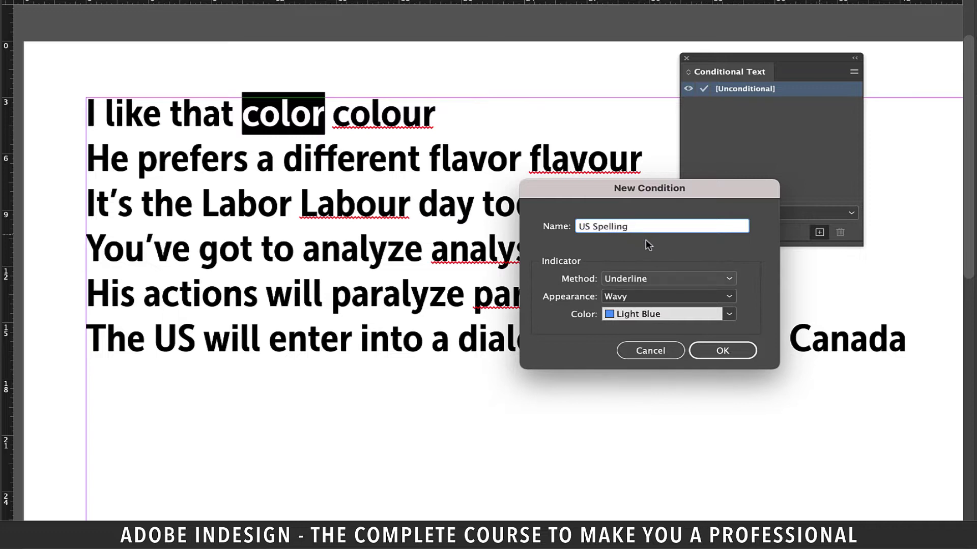
click(708, 283)
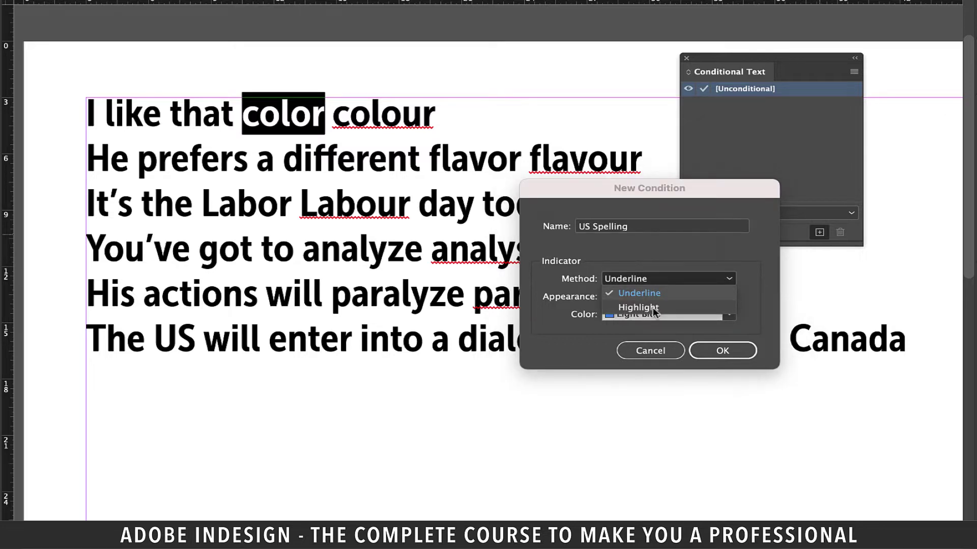
click(706, 281)
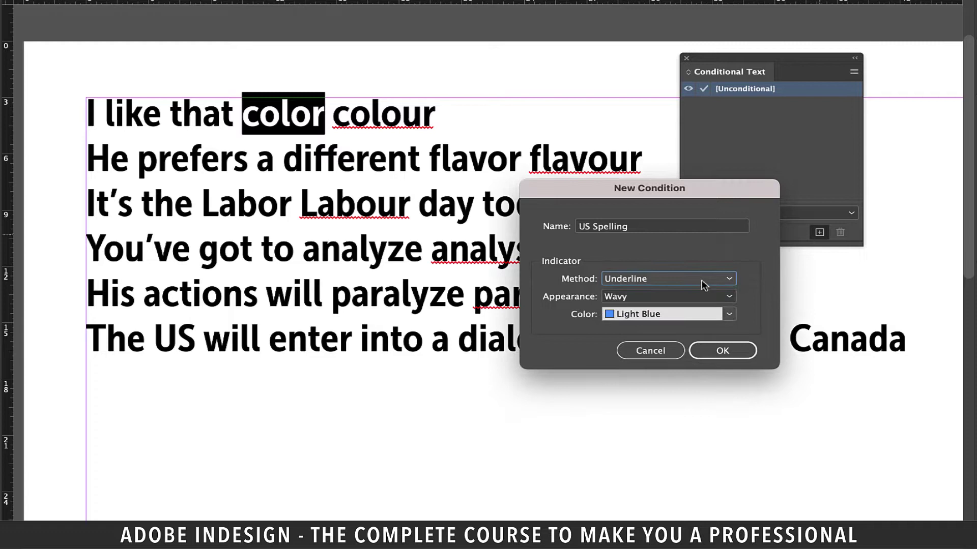
click(725, 298)
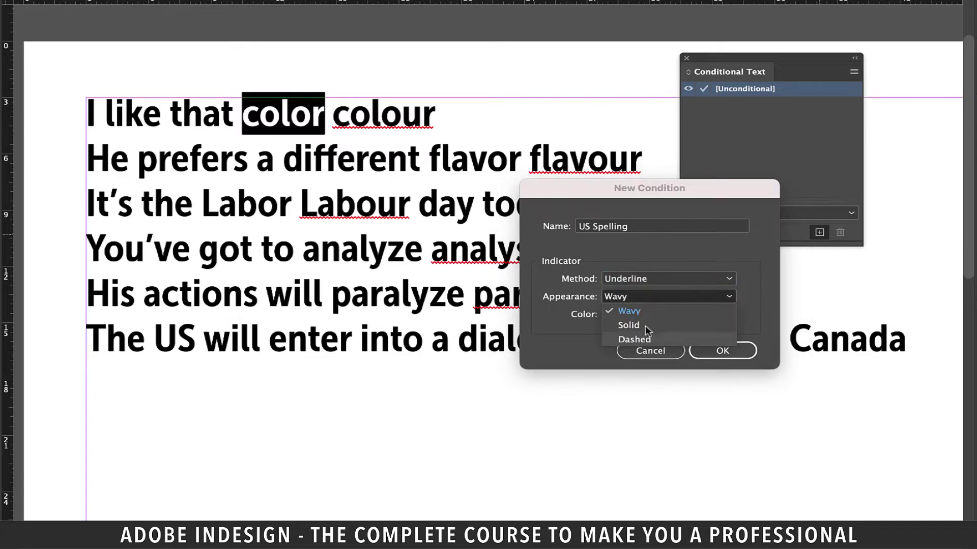
click(707, 279)
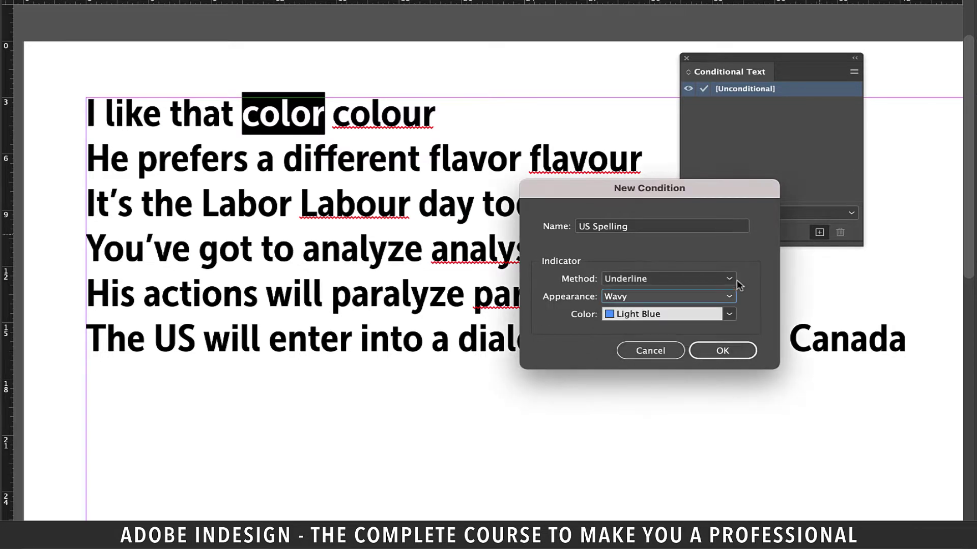
click(732, 313)
scroll(714, 227, down, 5)
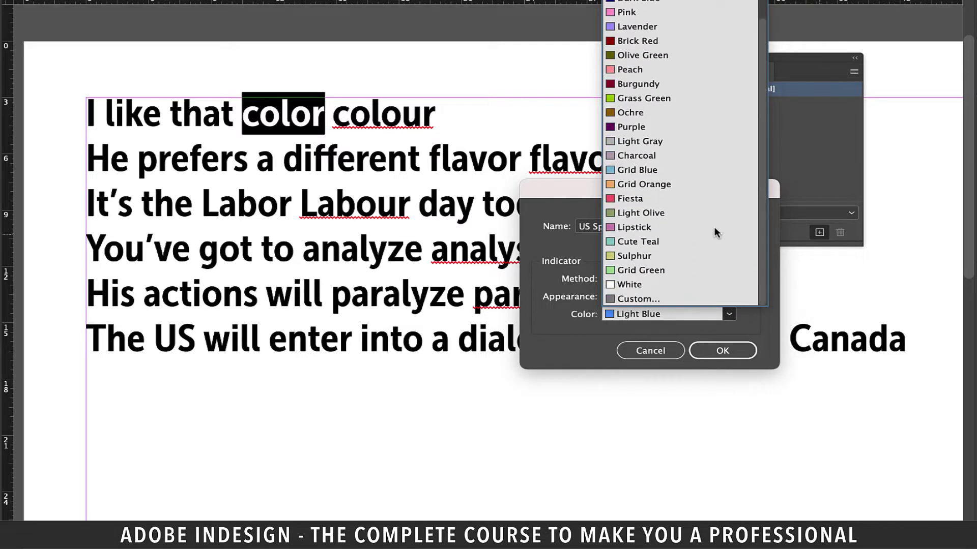
scroll(713, 232, up, 5)
click(632, 314)
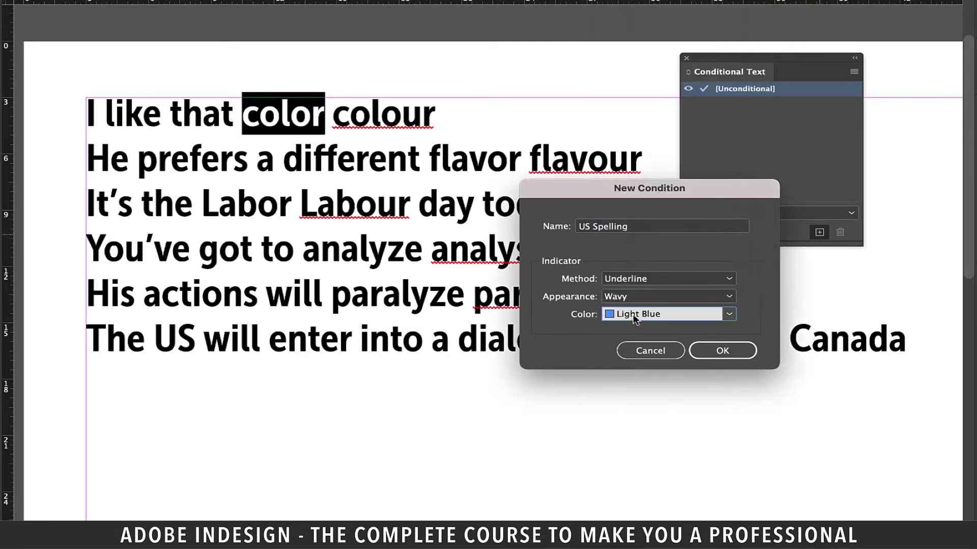
click(728, 351)
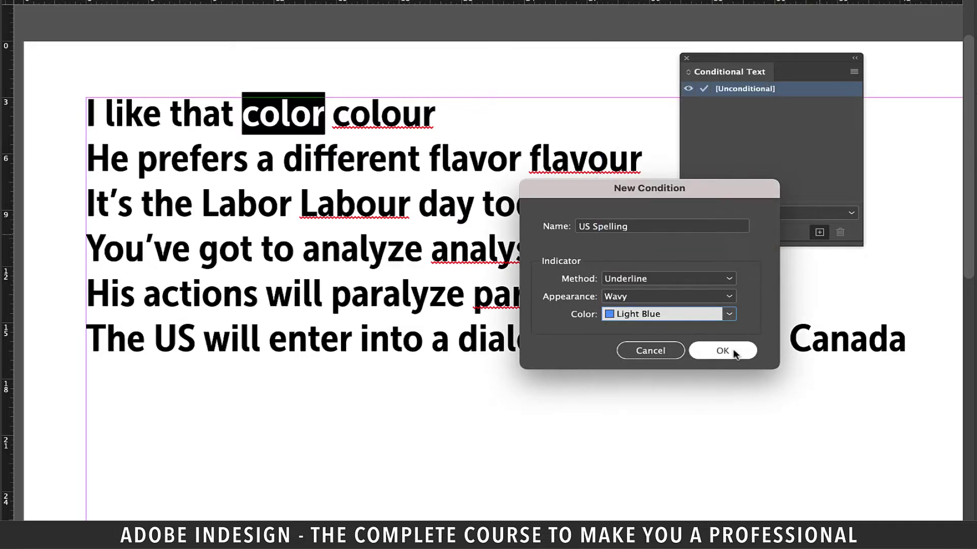
click(732, 351)
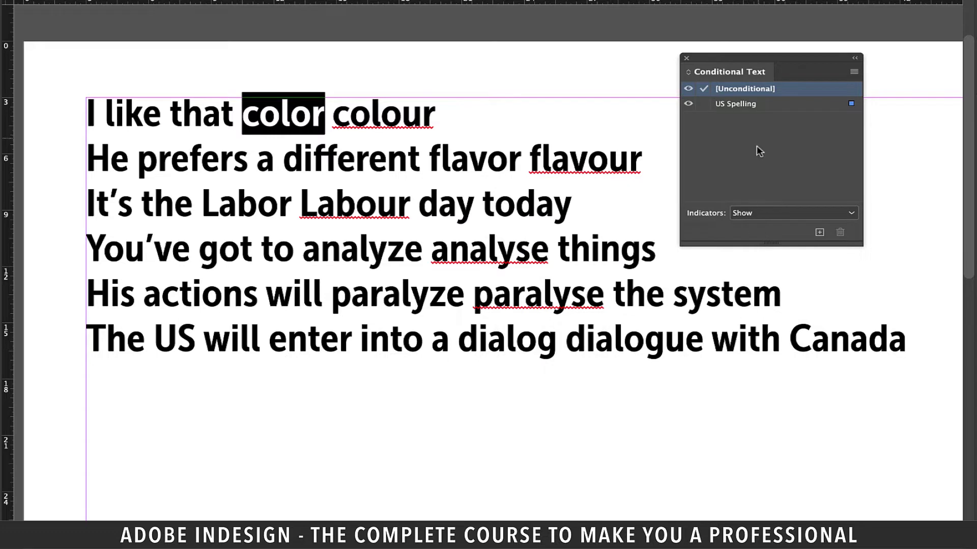
Tag 'color' and 'flavor' with the US Spelling condition
click(326, 114)
drag(326, 115, 243, 118)
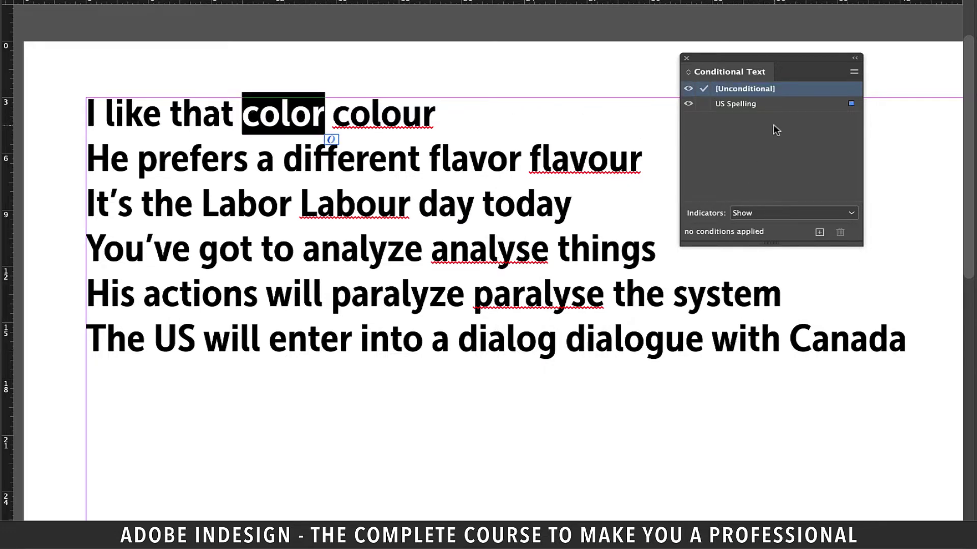
click(743, 108)
click(440, 284)
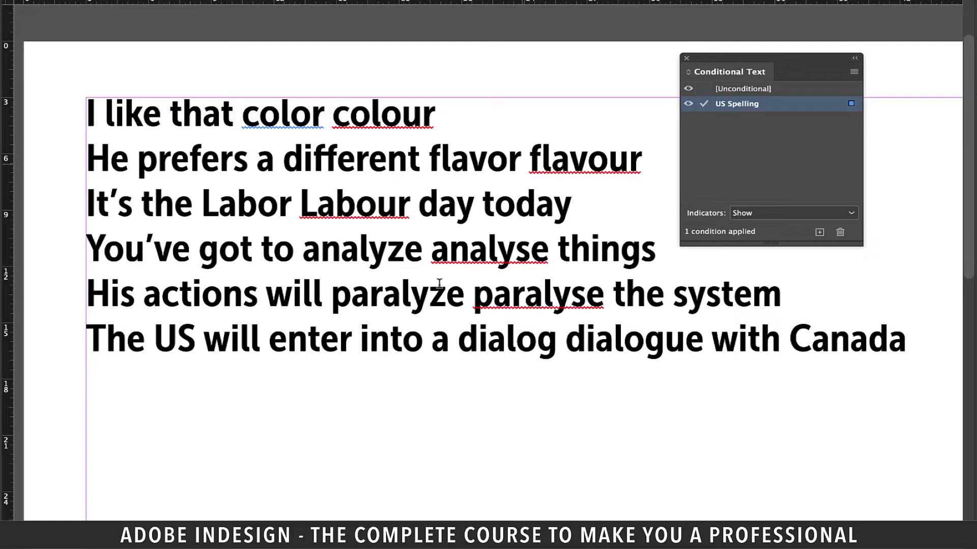
drag(521, 158, 427, 159)
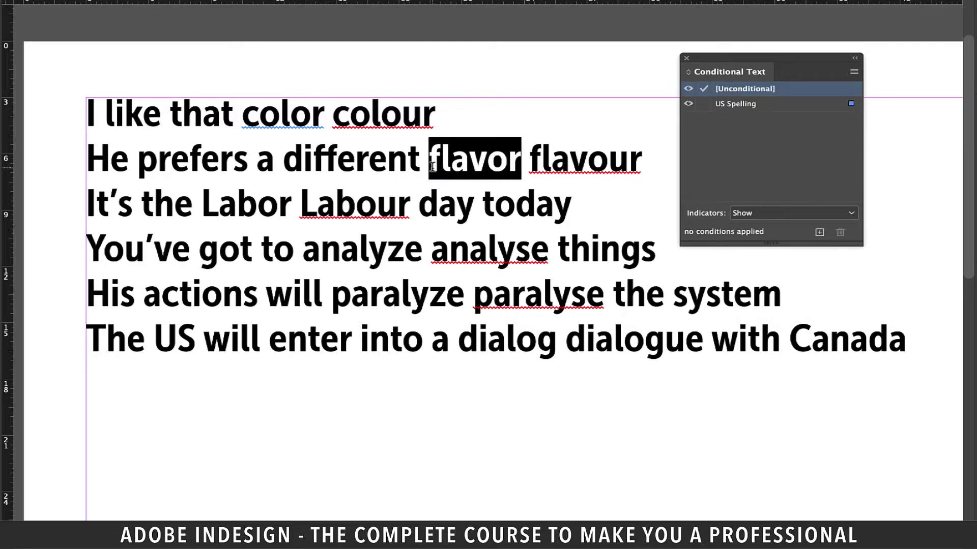
click(744, 106)
click(391, 166)
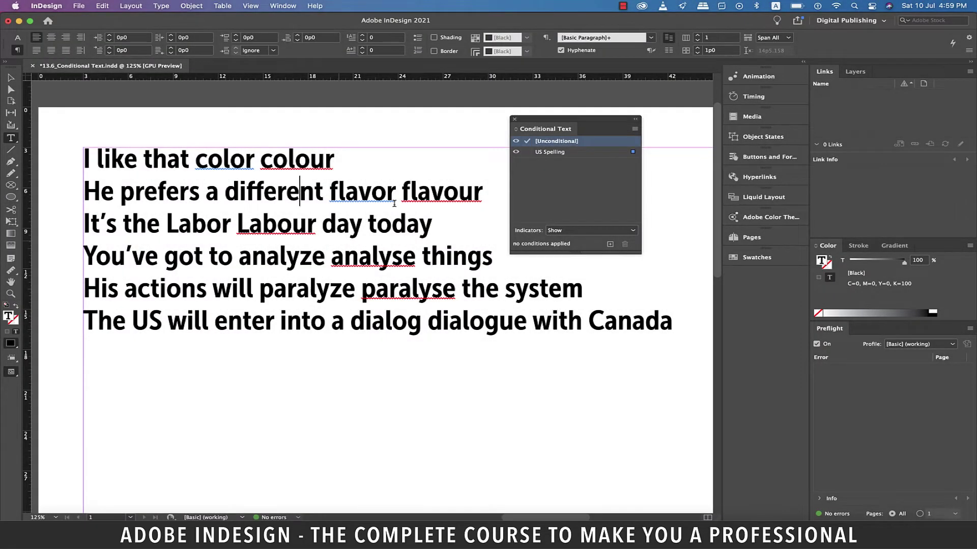
Tag 'Labor', 'analyze', 'paralyze' and 'dialog' with US Spelling, then select 'colour'
drag(232, 224, 172, 221)
drag(231, 224, 166, 224)
click(557, 152)
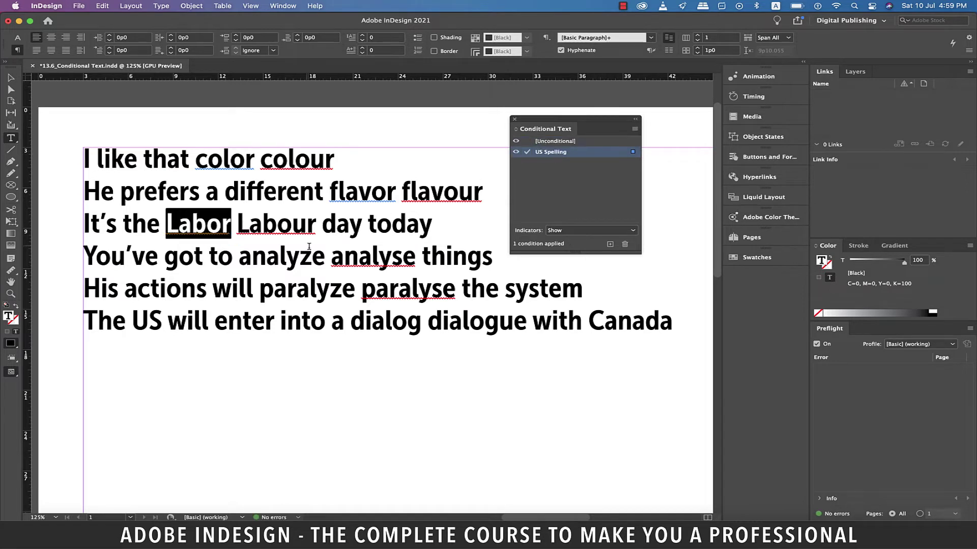
click(300, 254)
drag(326, 254, 238, 254)
click(557, 152)
drag(355, 289, 259, 291)
click(557, 152)
double_click(379, 312)
click(557, 153)
click(535, 295)
drag(261, 160, 335, 161)
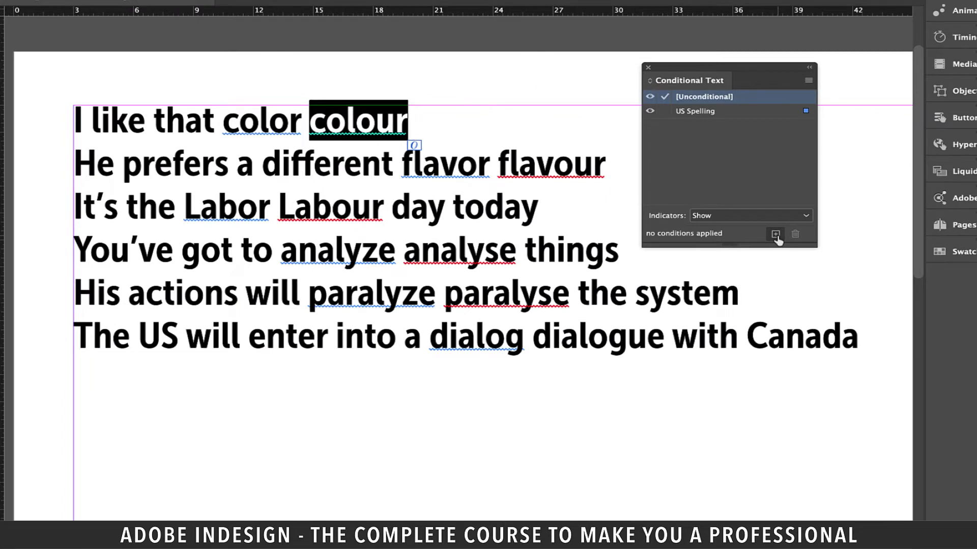
Add a 'UK Spelling' condition with a Dashed Red underline indicator
click(776, 234)
text(U)
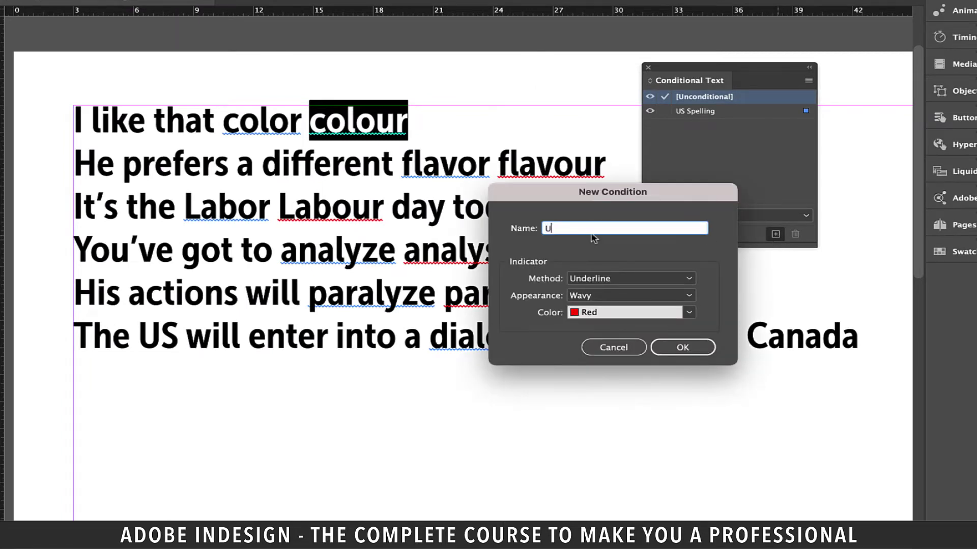
text(K Spelling)
click(660, 291)
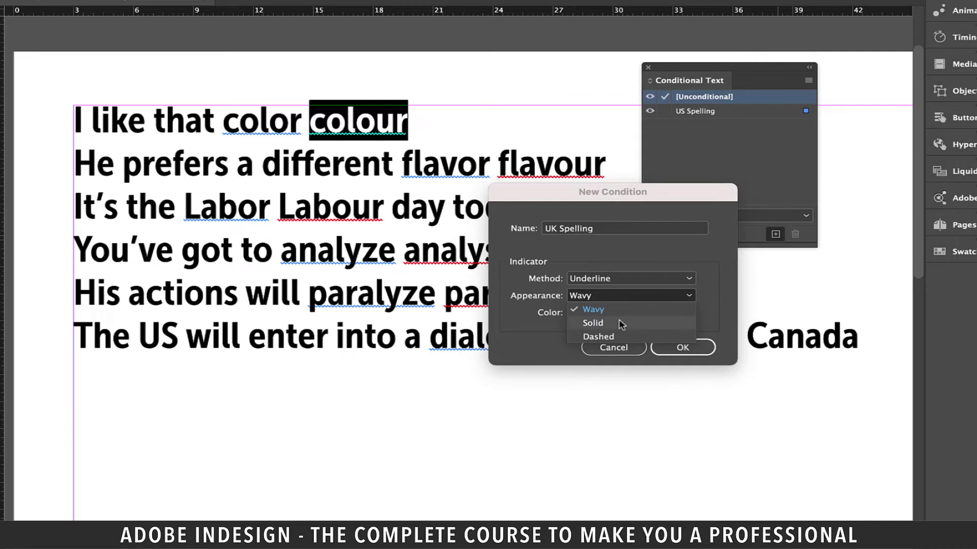
click(613, 338)
click(683, 348)
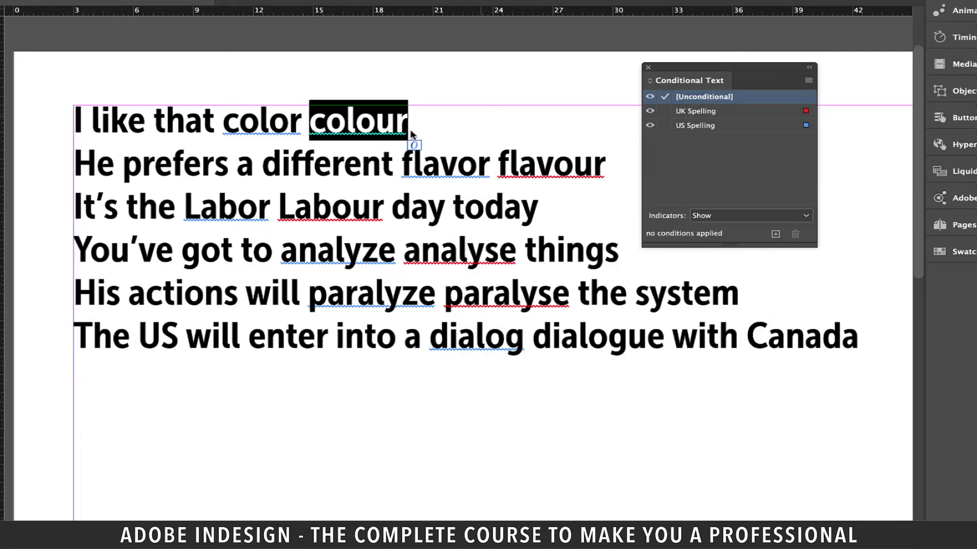
Tag colour, flavour, Labour, analyse, paralyse and dialogue with the UK Spelling condition
click(707, 111)
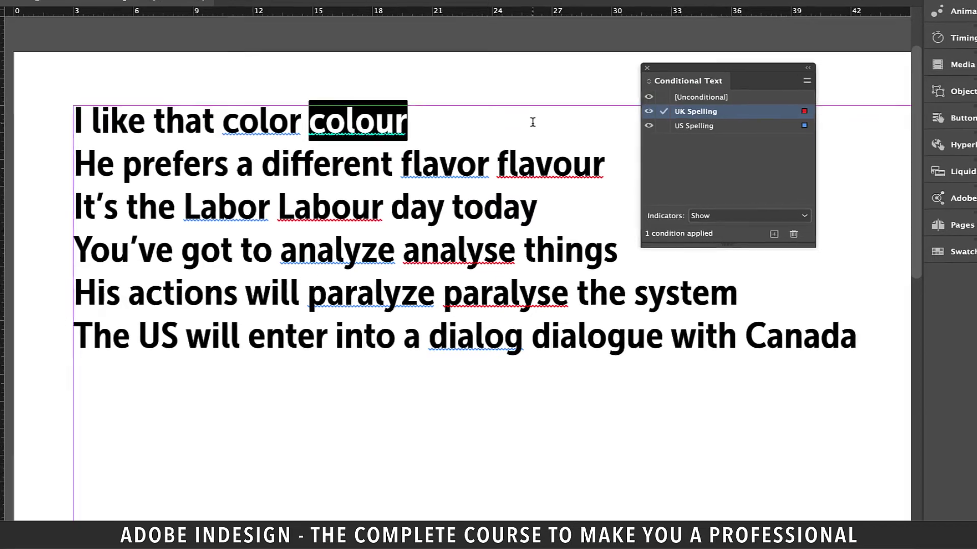
key(Right)
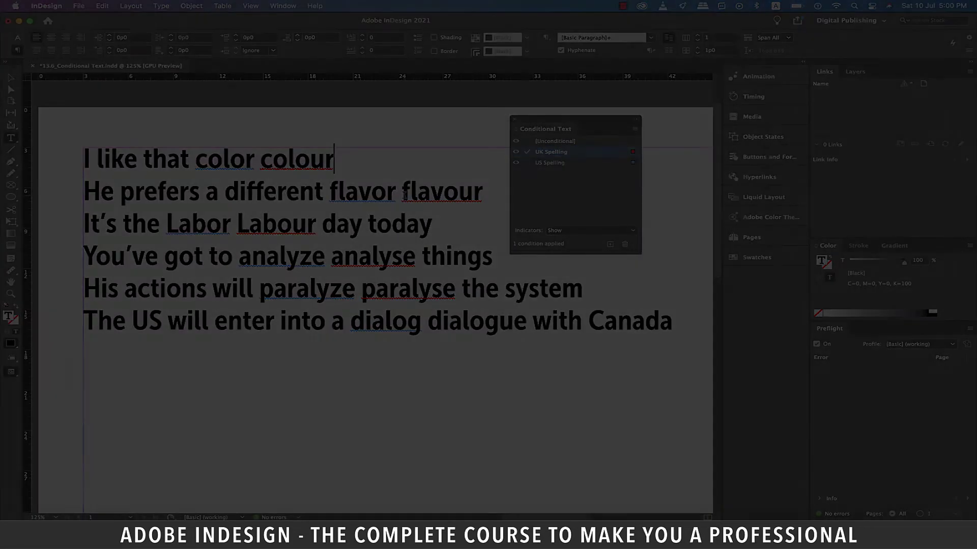
double_click(404, 195)
click(551, 152)
drag(237, 224, 416, 257)
click(555, 153)
click(554, 153)
drag(363, 288, 456, 289)
click(551, 151)
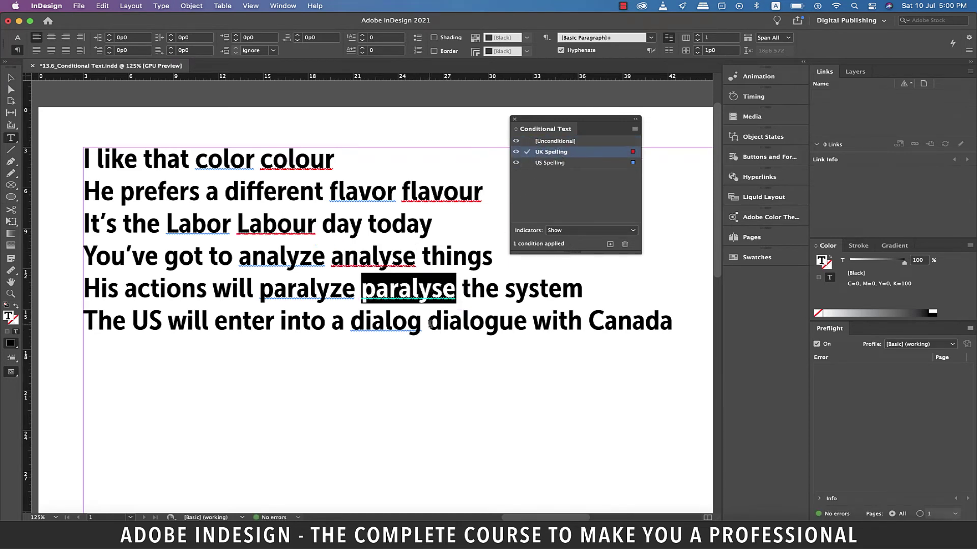
drag(428, 320, 526, 321)
click(551, 152)
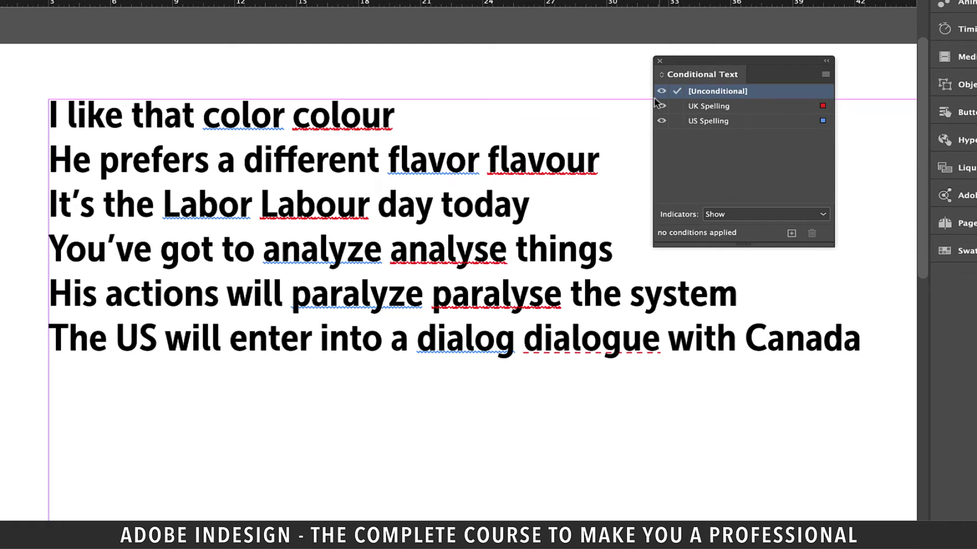
Hide UK Spelling text and set condition Indicators to Hide, leaving only US spellings visible
click(661, 120)
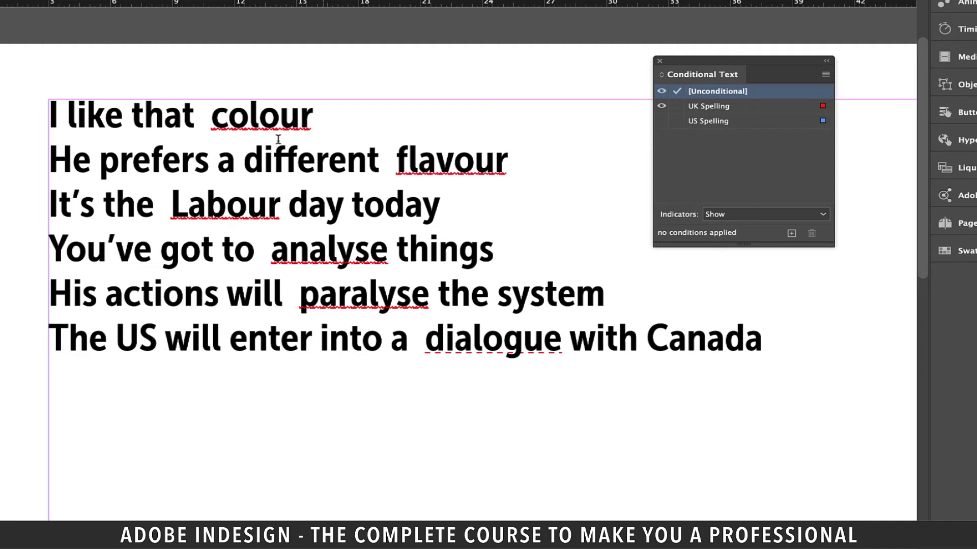
click(662, 122)
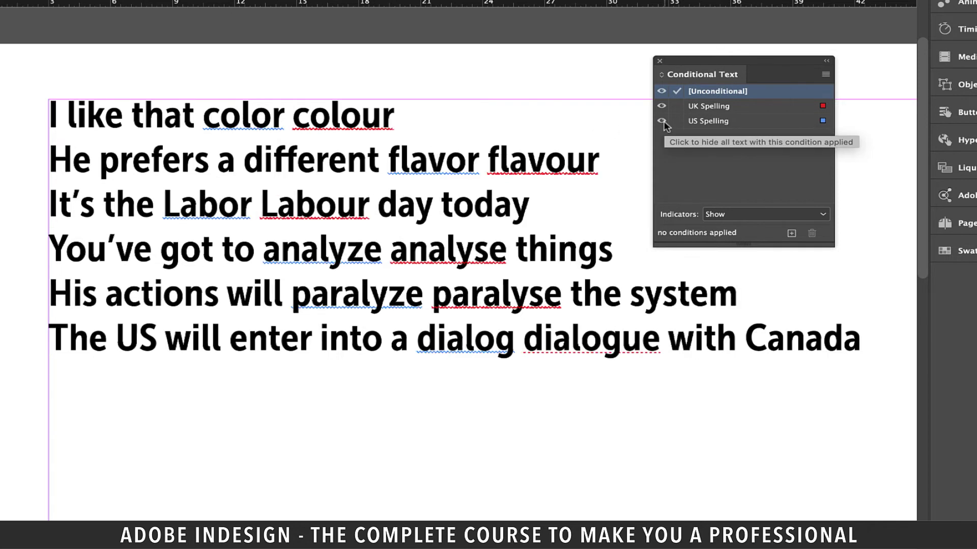
click(662, 106)
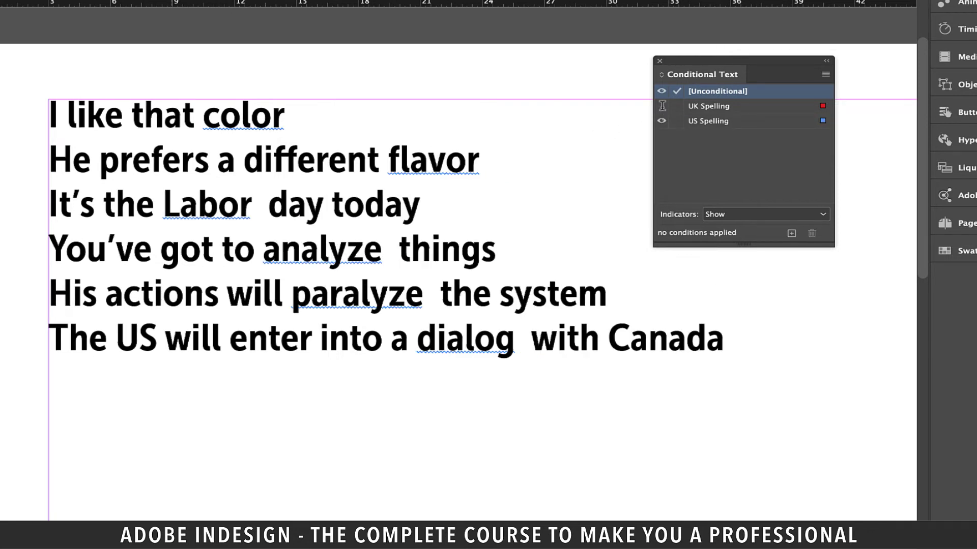
click(720, 215)
click(728, 257)
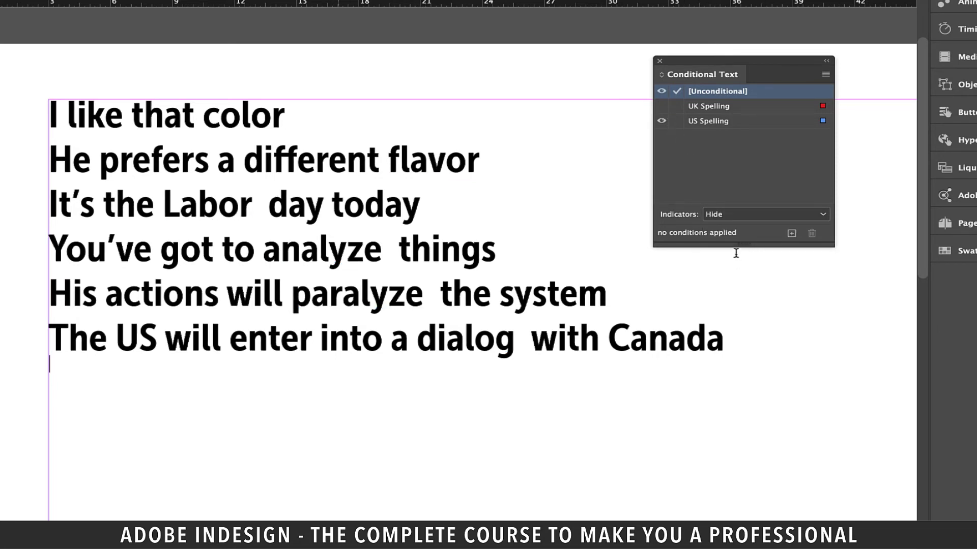
click(764, 224)
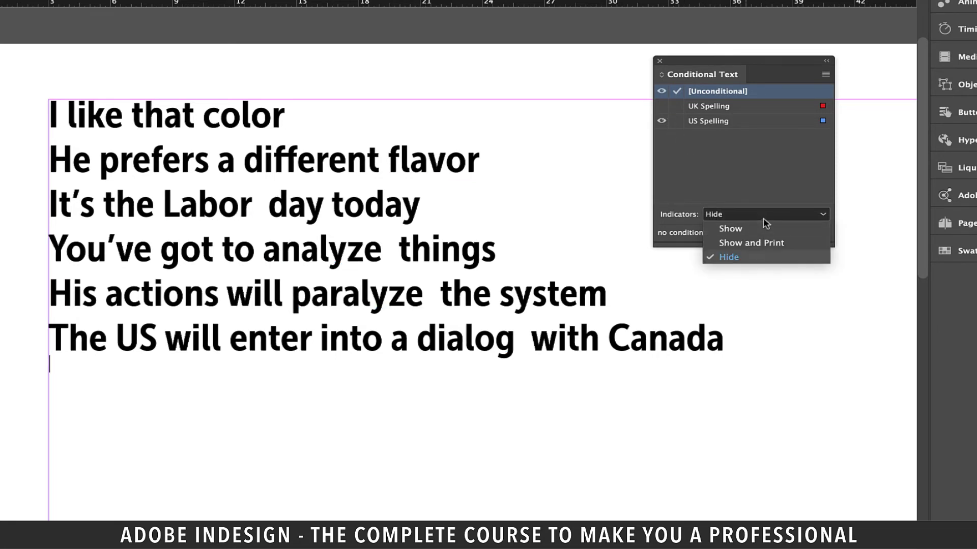
click(770, 171)
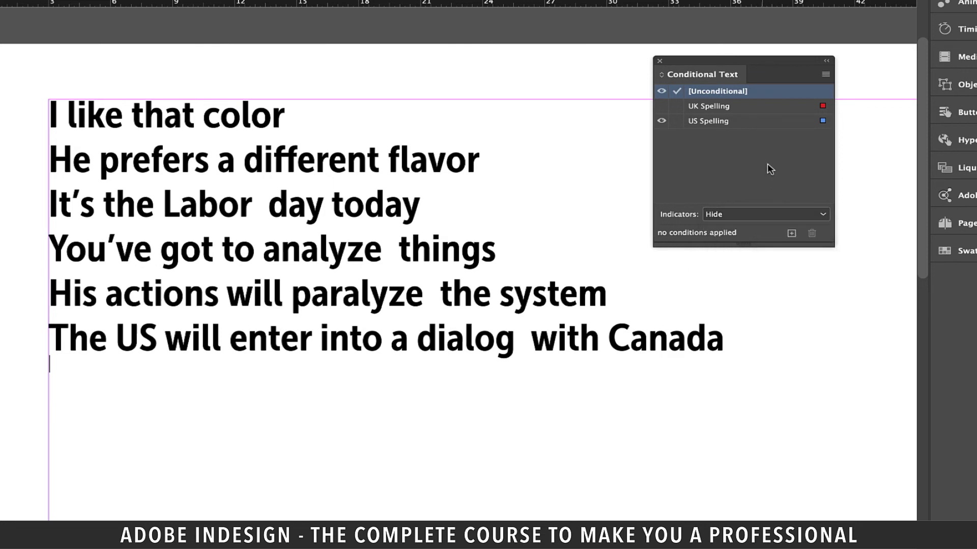